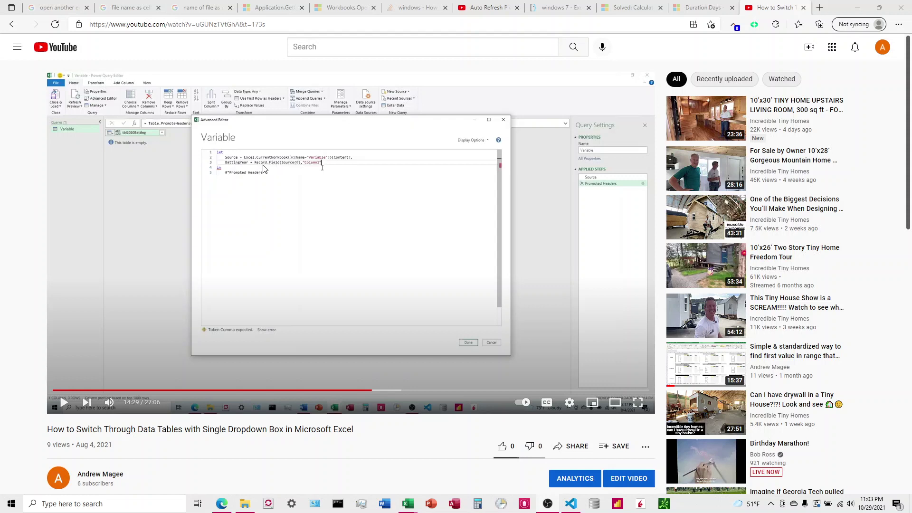
View the paused YouTube video frame of the Variable query's code in full screen and exit full screen
click(636, 404)
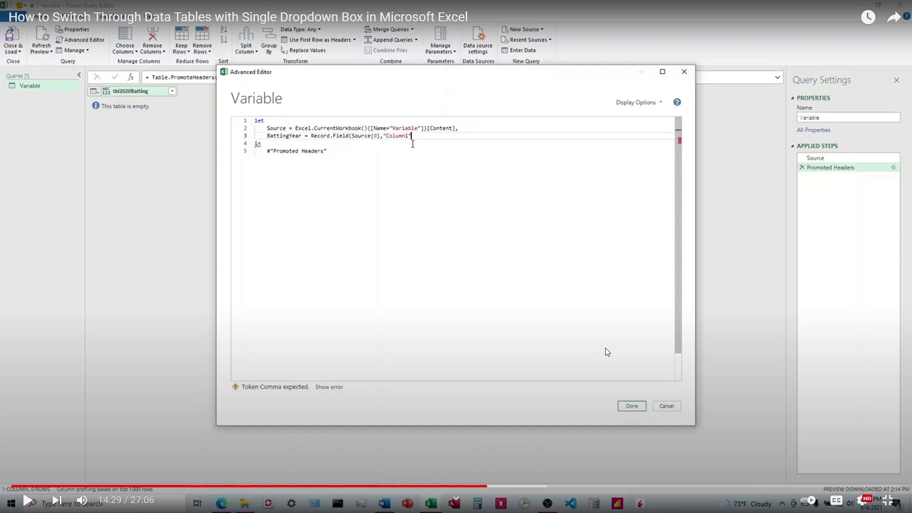
key(Escape)
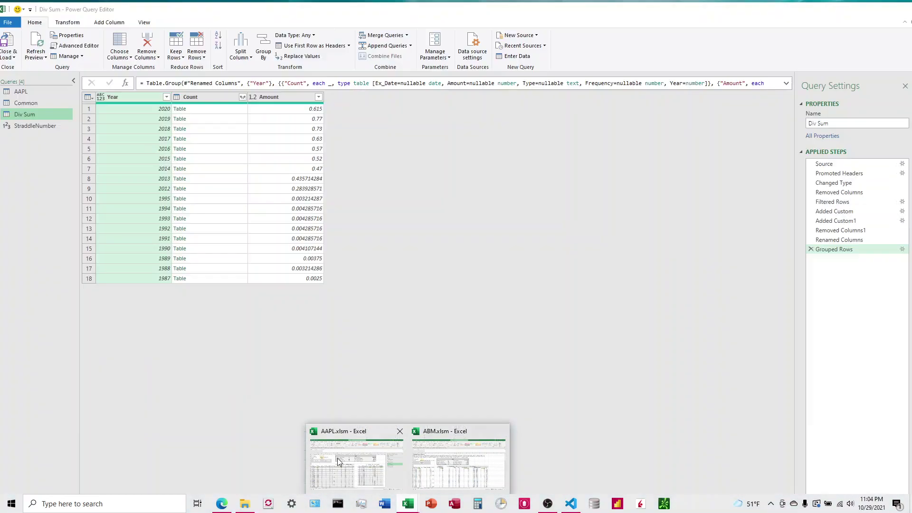
Close the Div Sum Power Query Editor and bring up the AAPL.xlsm workbook maximized in Excel
click(457, 470)
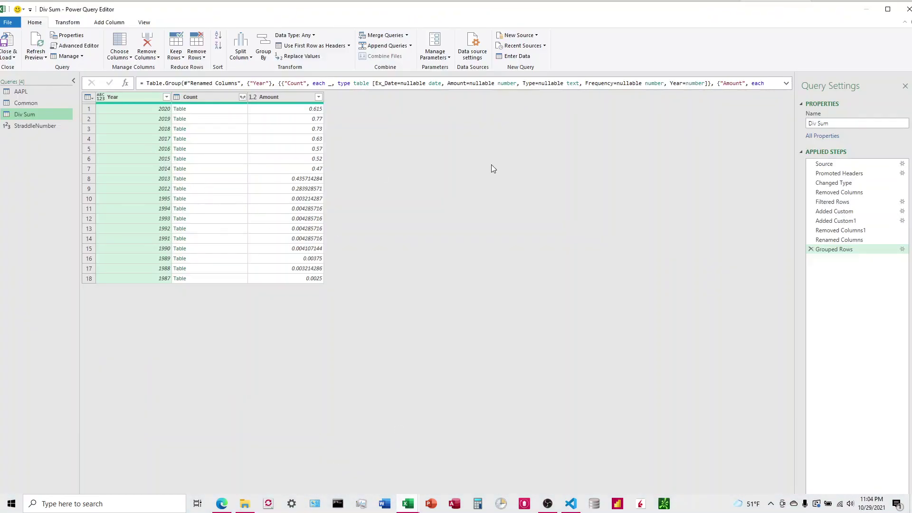
click(909, 9)
click(465, 266)
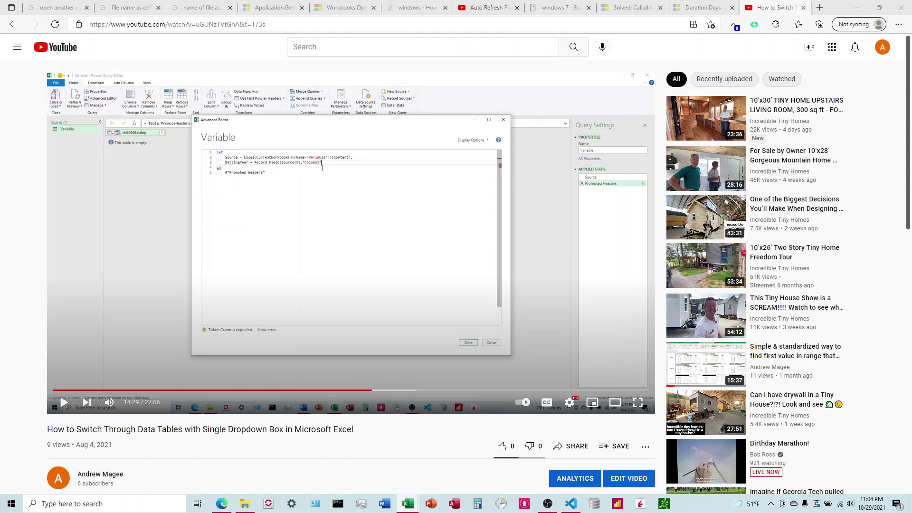
drag(783, 63, 615, 66)
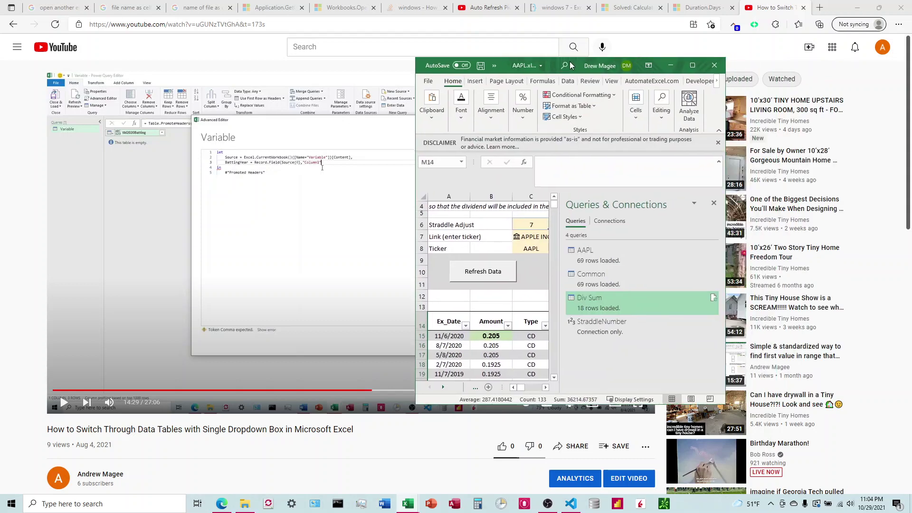
double_click(553, 71)
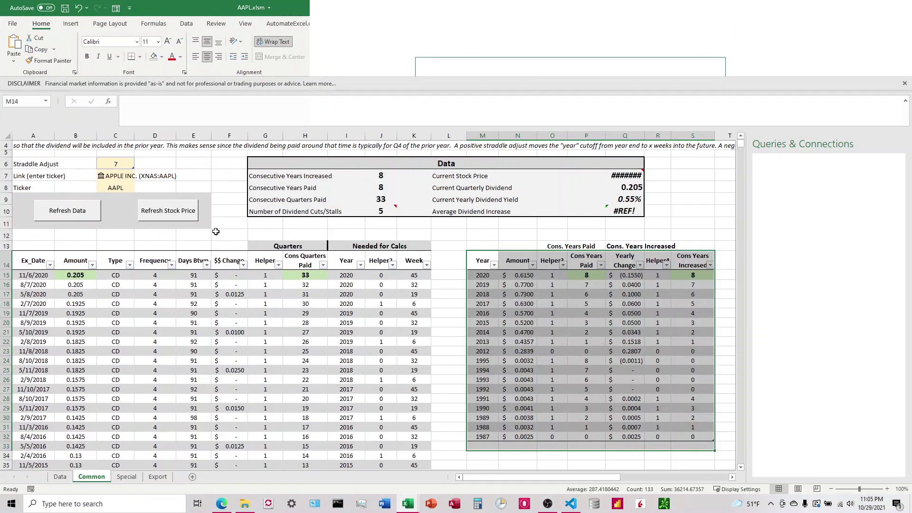
Examine the Straddle Adjust value and the 2019 and 2020 ex-dates and dividend amounts on the Common sheet
click(107, 162)
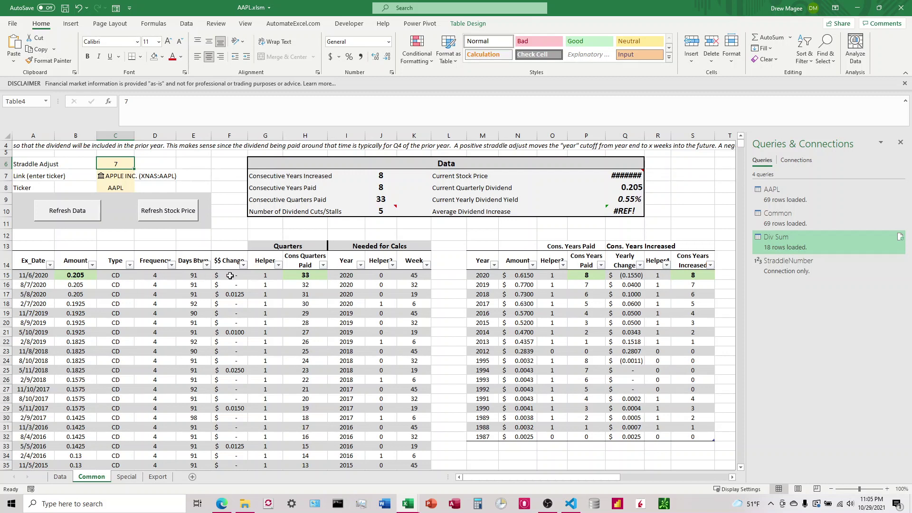
drag(74, 280, 34, 343)
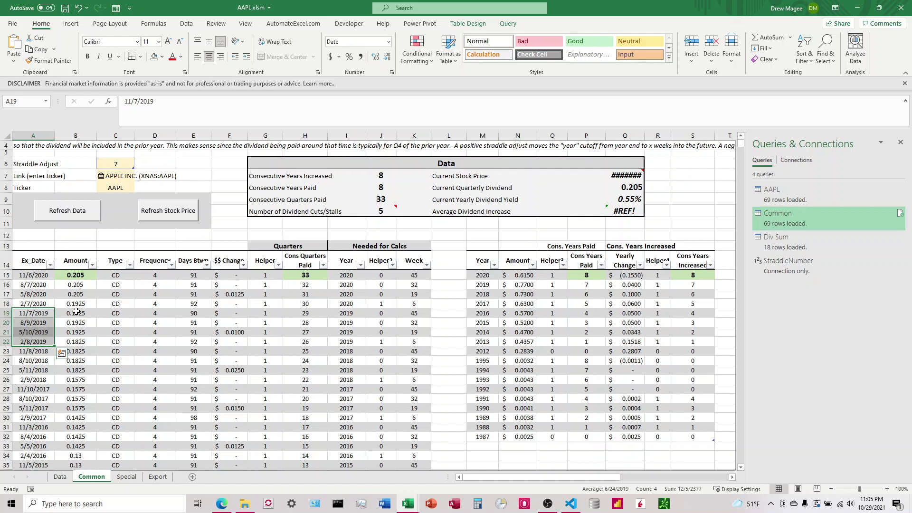
drag(80, 313, 77, 339)
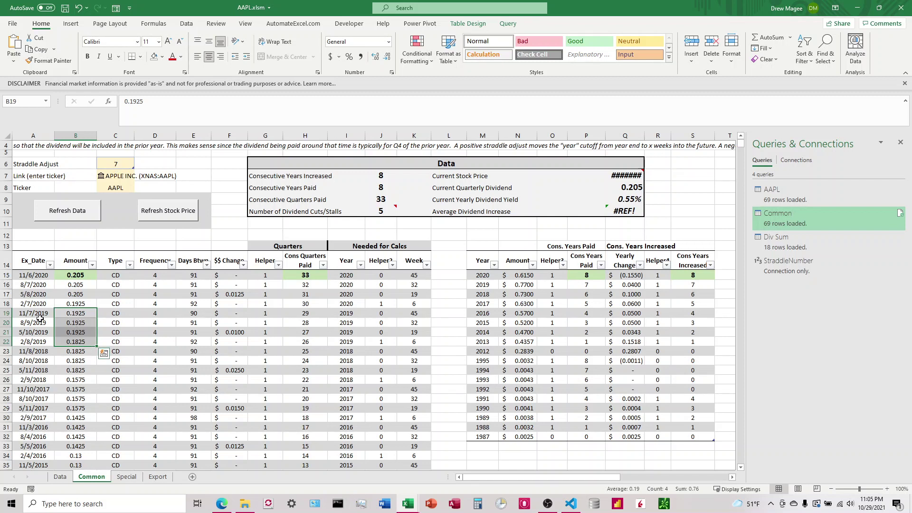
click(72, 313)
drag(71, 313, 73, 342)
click(40, 342)
drag(38, 333, 34, 324)
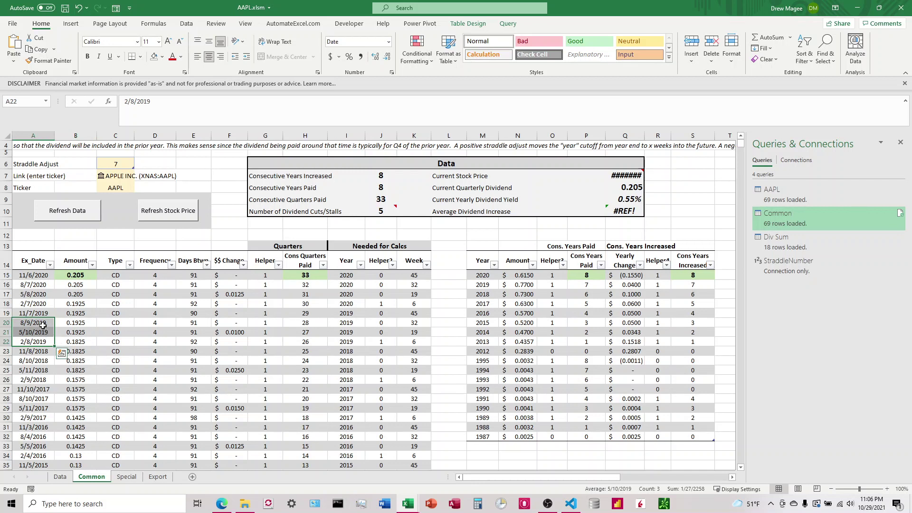
drag(39, 312, 39, 287)
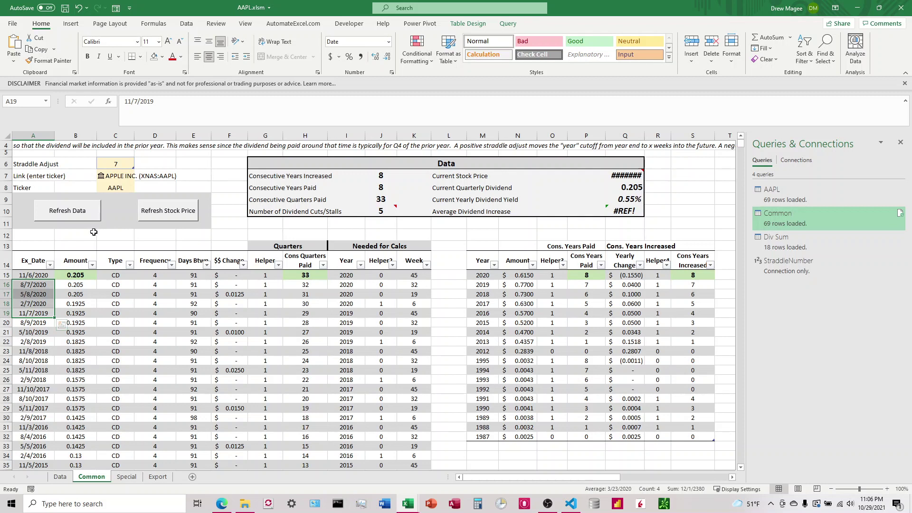
Show the header row of the one-cell Straddle Adjust table in C6 and hide it again
mouse_move(112, 165)
mouse_down()
mouse_move(114, 156)
mouse_move(112, 164)
mouse_up()
click(119, 164)
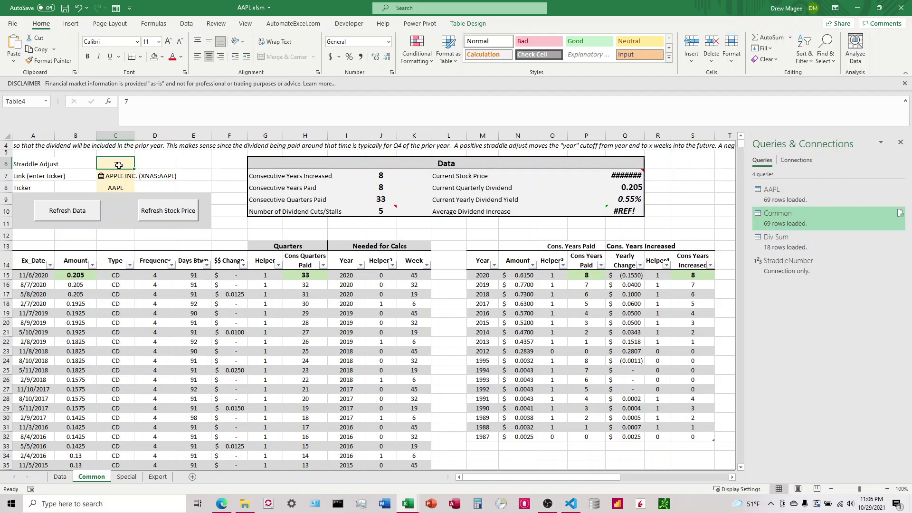
drag(118, 163, 118, 156)
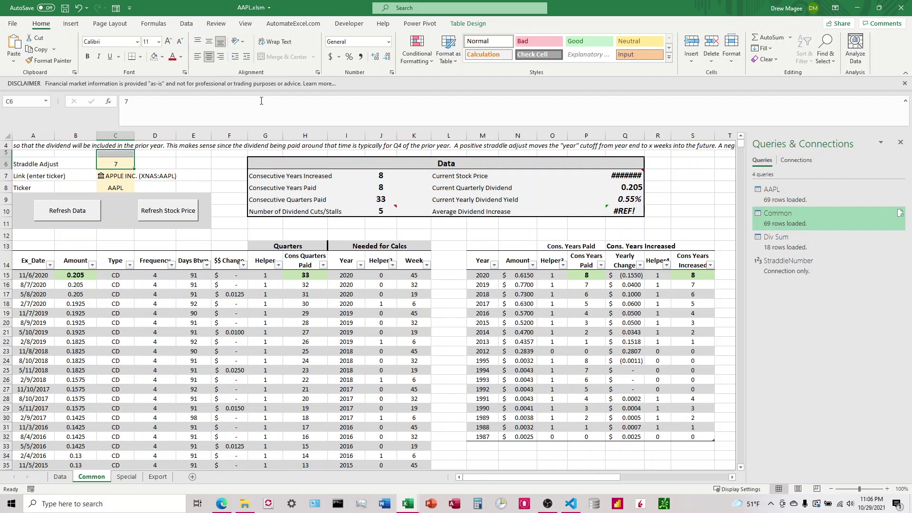
click(187, 25)
click(72, 23)
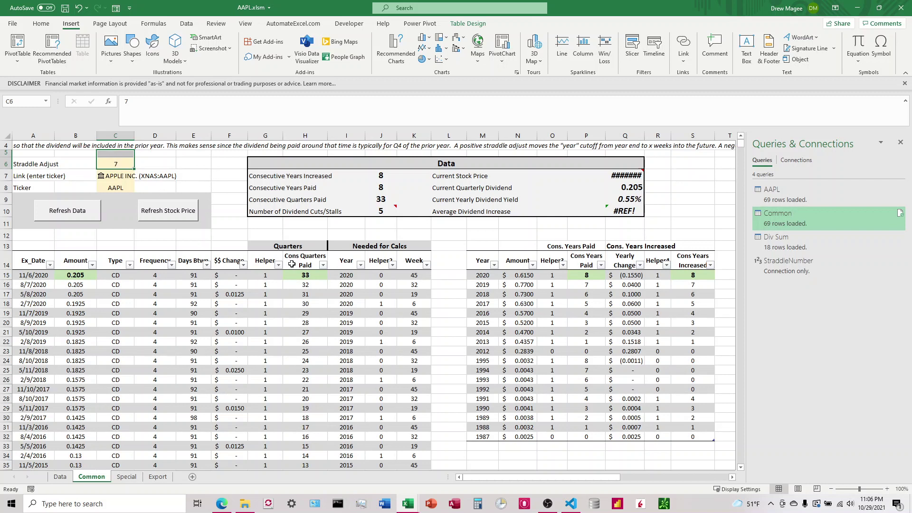
click(117, 157)
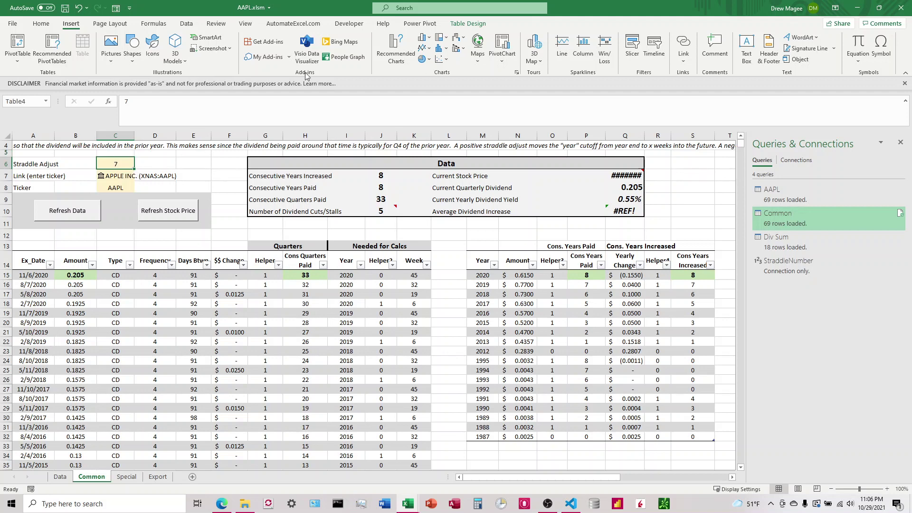
click(468, 23)
click(281, 37)
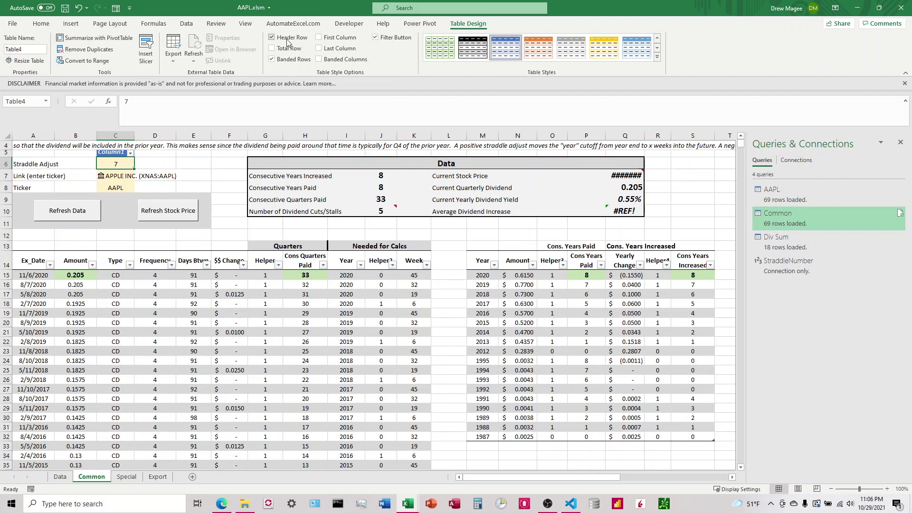
click(272, 38)
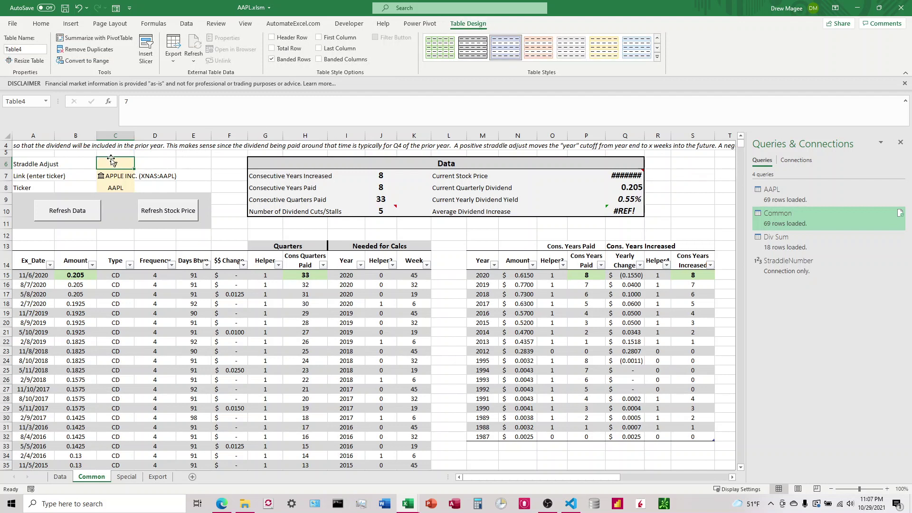
Load the Straddle Adjust table into Power Query as a new query
click(67, 26)
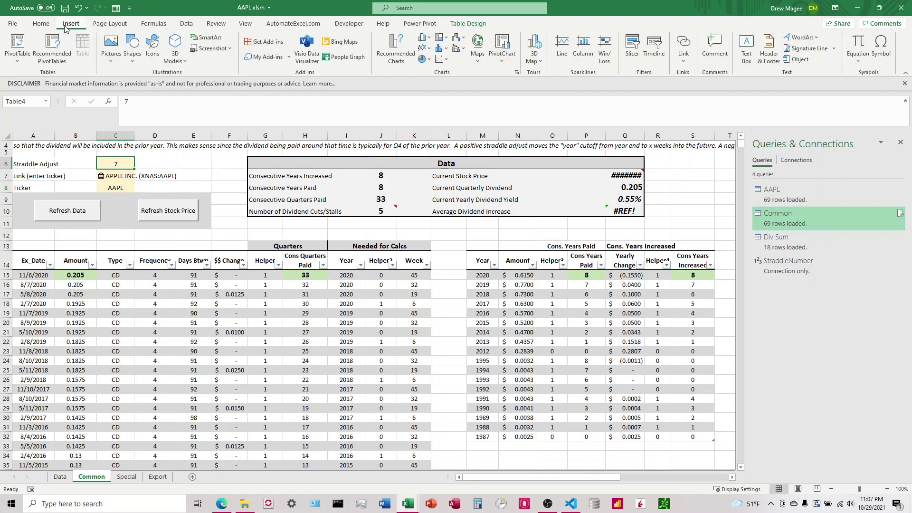
click(186, 23)
click(83, 50)
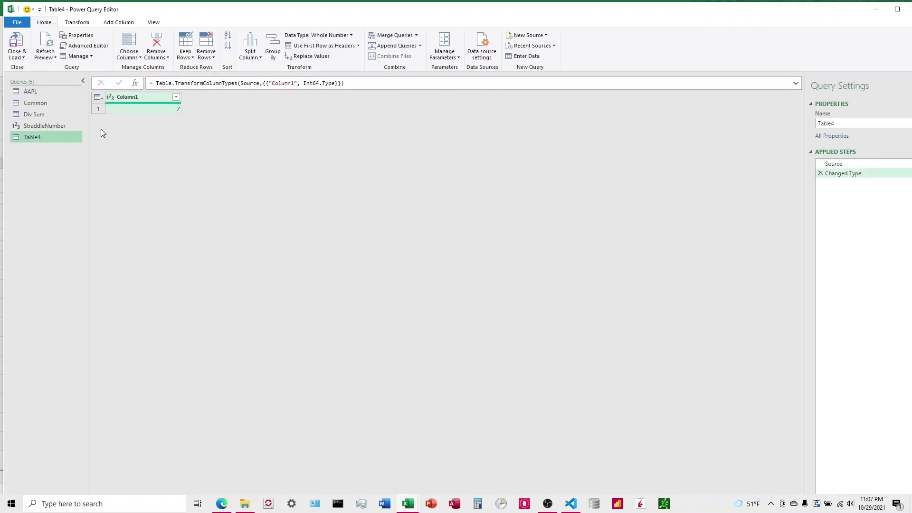
Delete the newly added Table4 query from Power Query and confirm the deletion
right_click(47, 137)
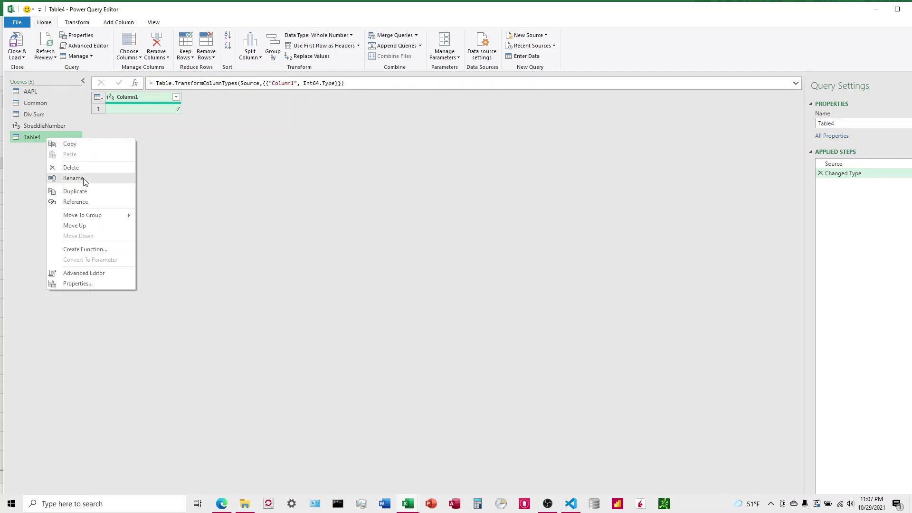
click(82, 167)
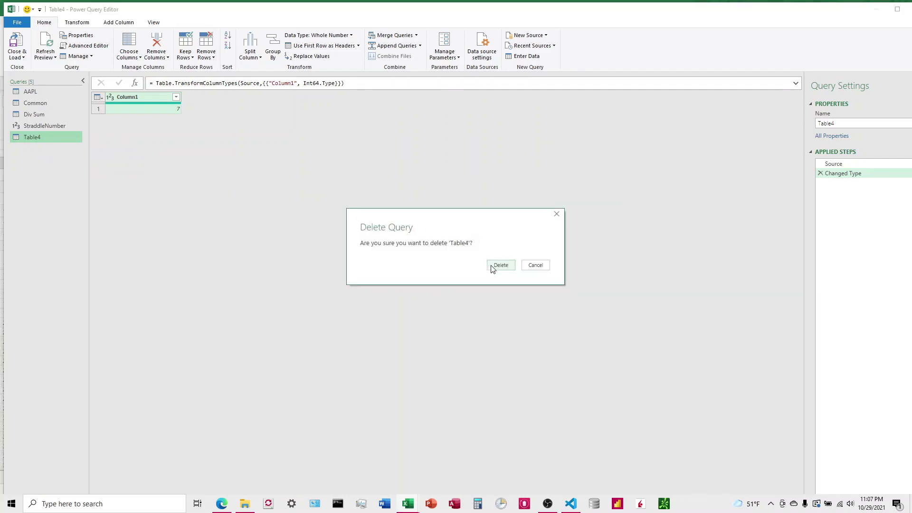
click(491, 266)
Examine the StraddleNumber query's code, especially its Record.Field line, and compare its Changed Type and Straddle Adjust steps
click(38, 127)
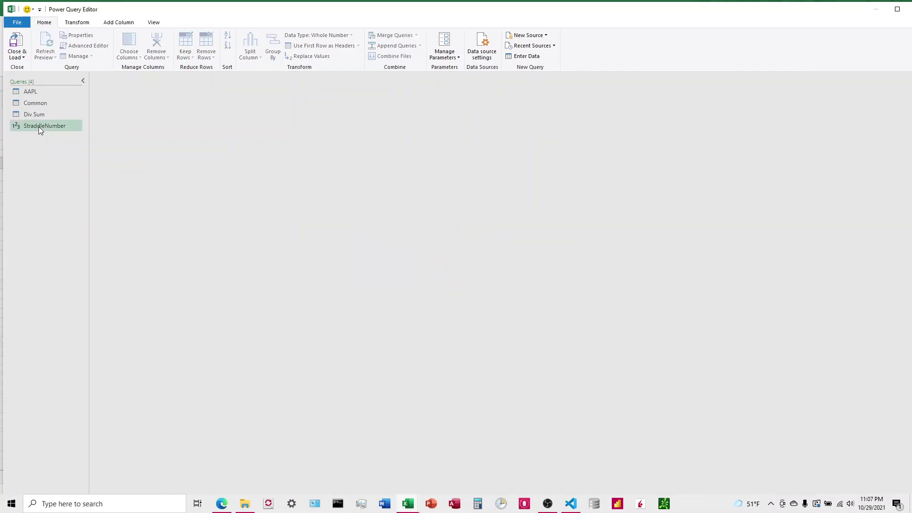
click(44, 23)
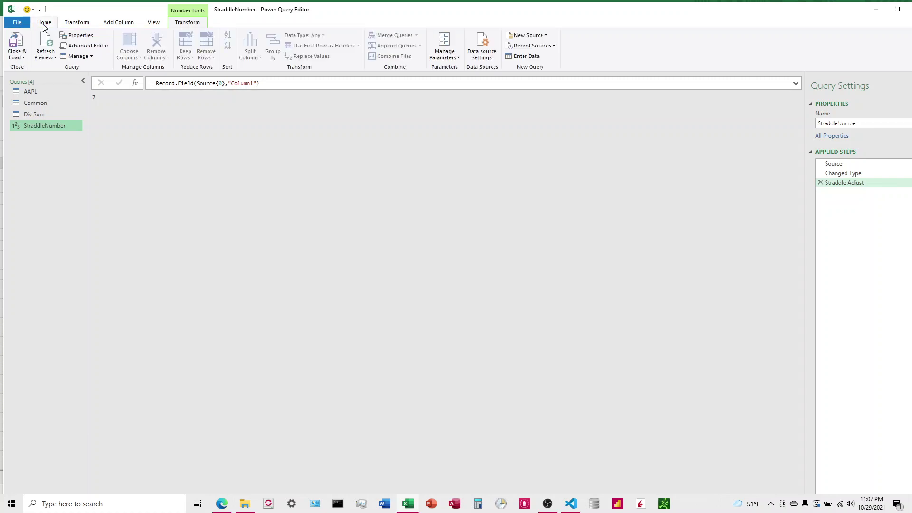
click(88, 46)
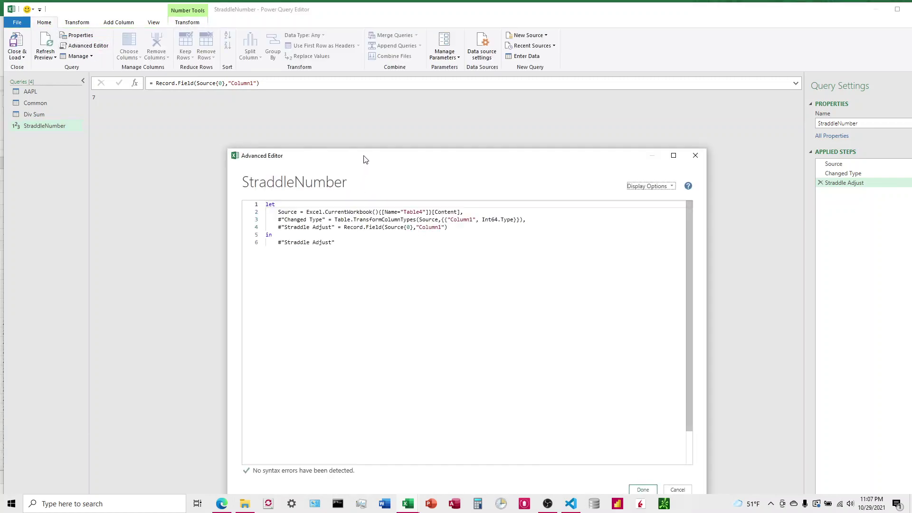
drag(364, 159, 357, 130)
click(276, 198)
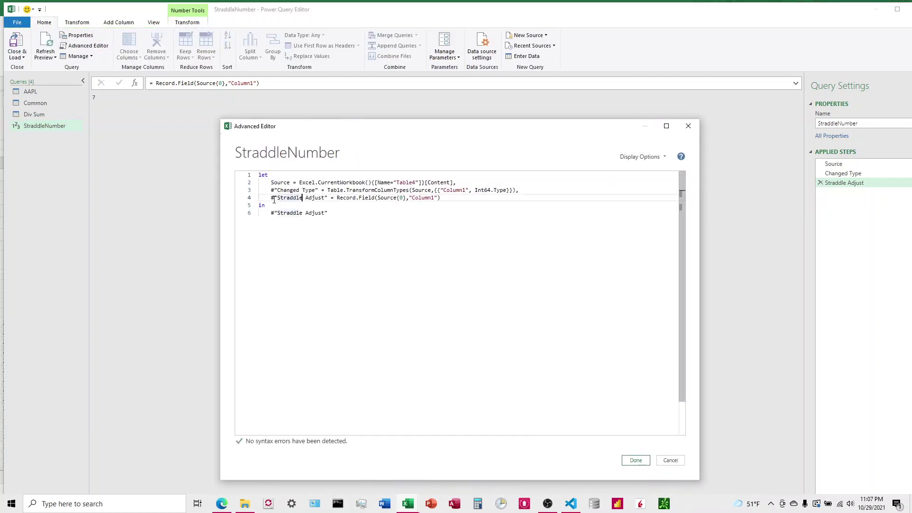
drag(271, 198, 369, 199)
click(351, 199)
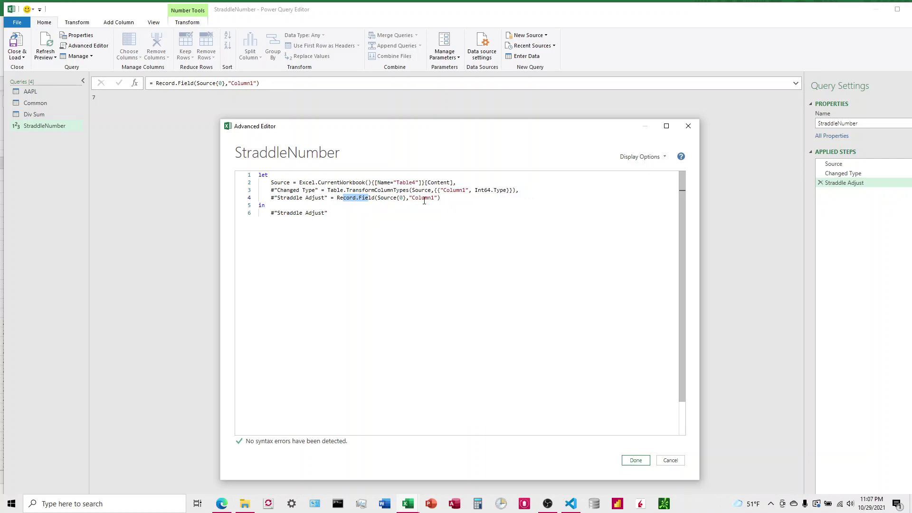
click(636, 460)
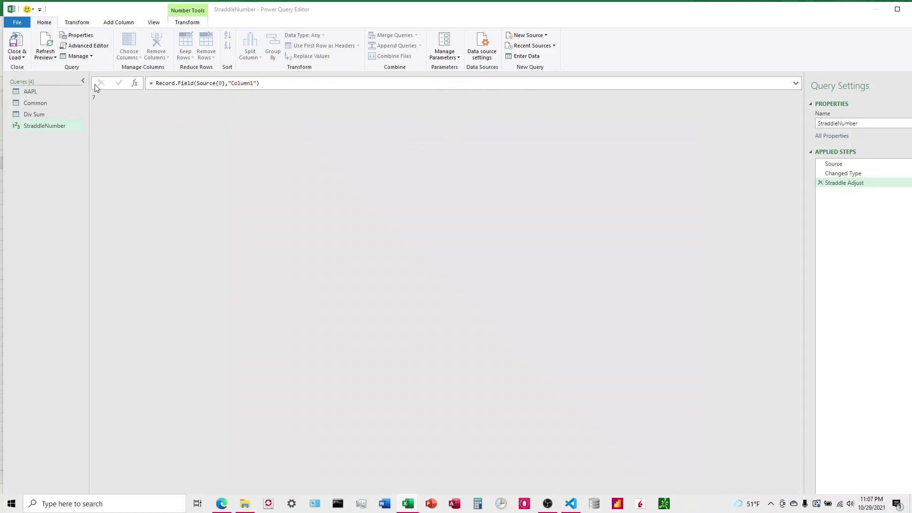
click(841, 174)
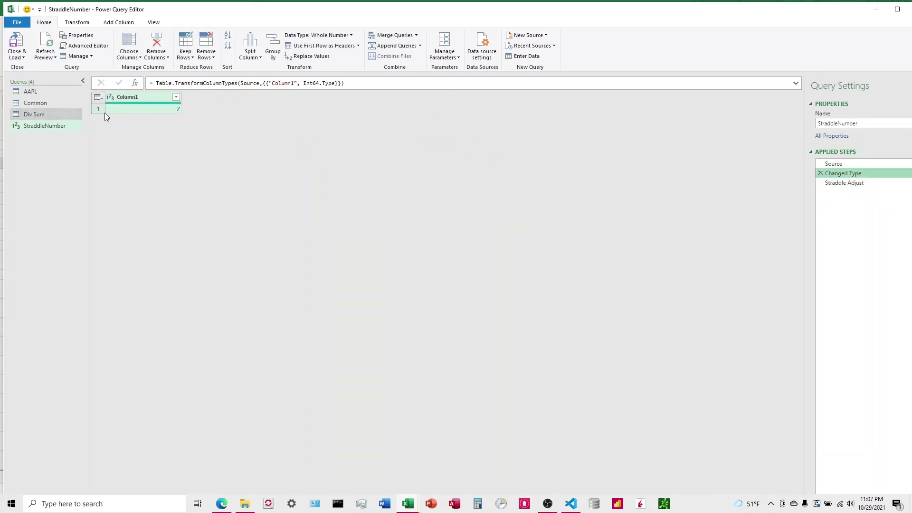
click(857, 183)
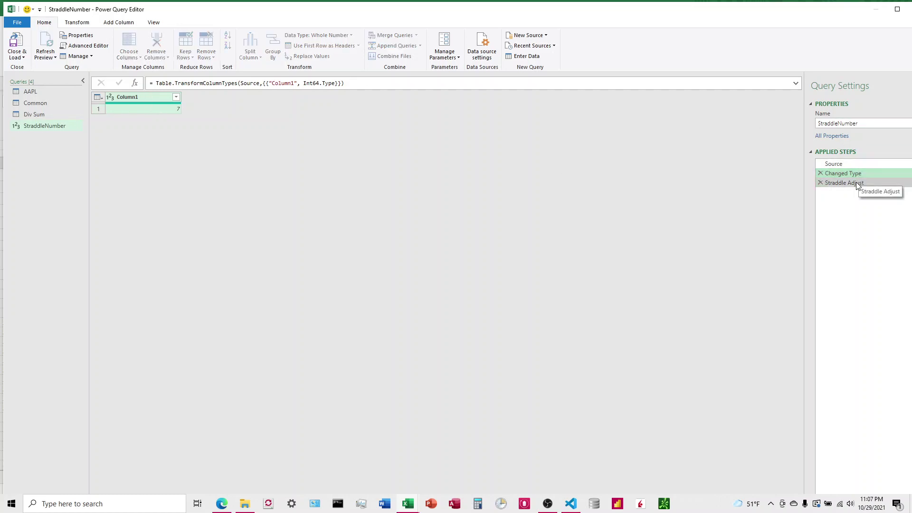
In the Div Sum query's code, re-enter StraddleNumber as the negative weeks argument of Date.AddWeeks in the Added Custom line and apply it
click(35, 116)
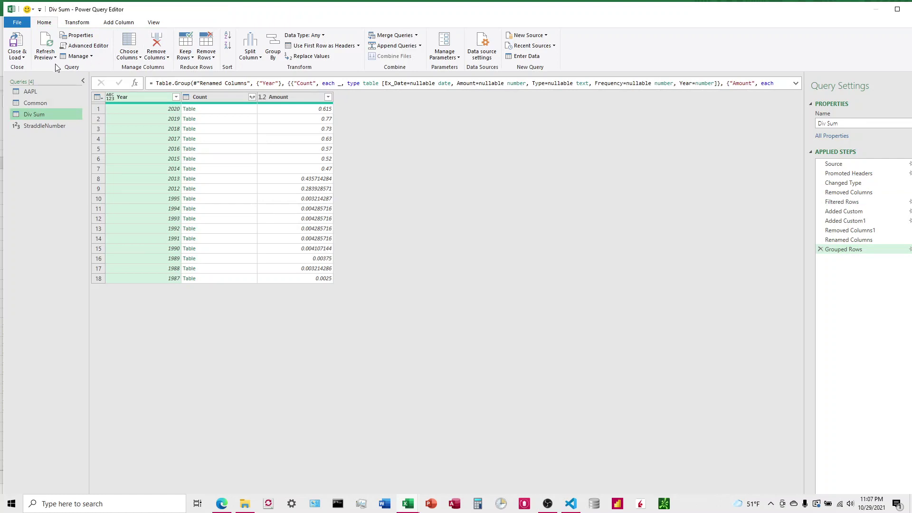
click(85, 45)
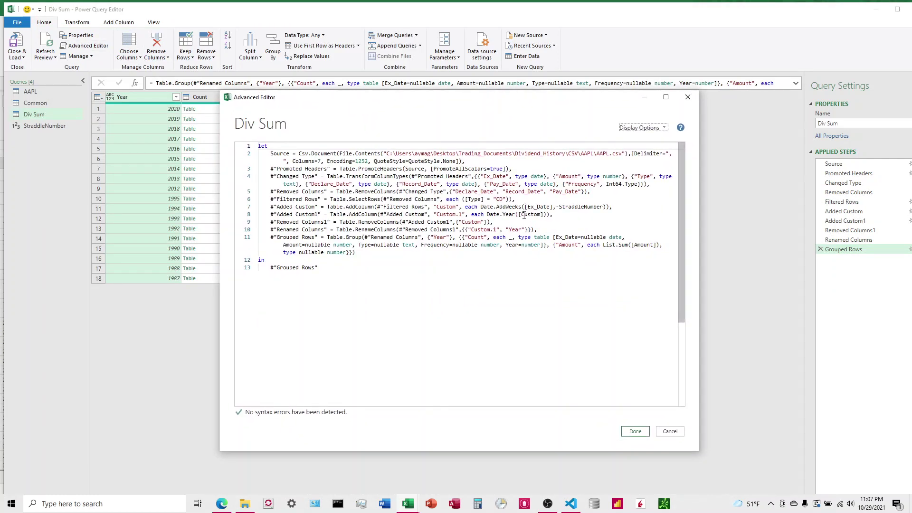
click(602, 207)
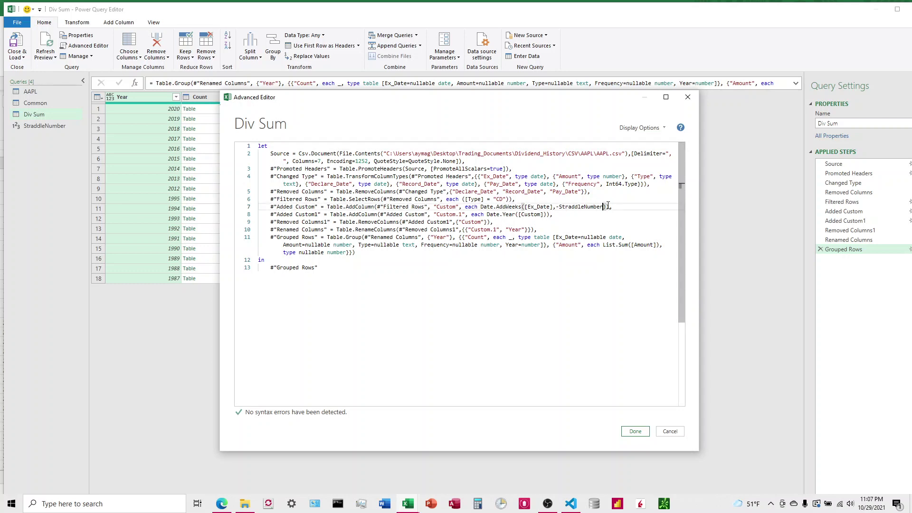
key(BackSpace)
key(BackSpace)
key(BackSpace)
key(BackSpace)
key(BackSpace)
key(BackSpace)
key(BackSpace)
key(BackSpace)
key(BackSpace)
key(BackSpace)
key(BackSpace)
key(BackSpace)
key(BackSpace)
key(BackSpace)
key(BackSpace)
text(StraddleNumber)
click(638, 432)
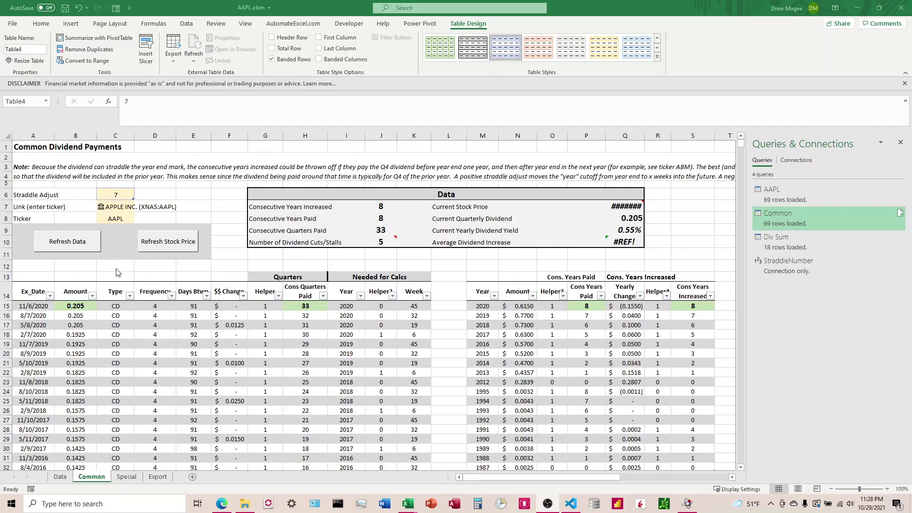
click(73, 196)
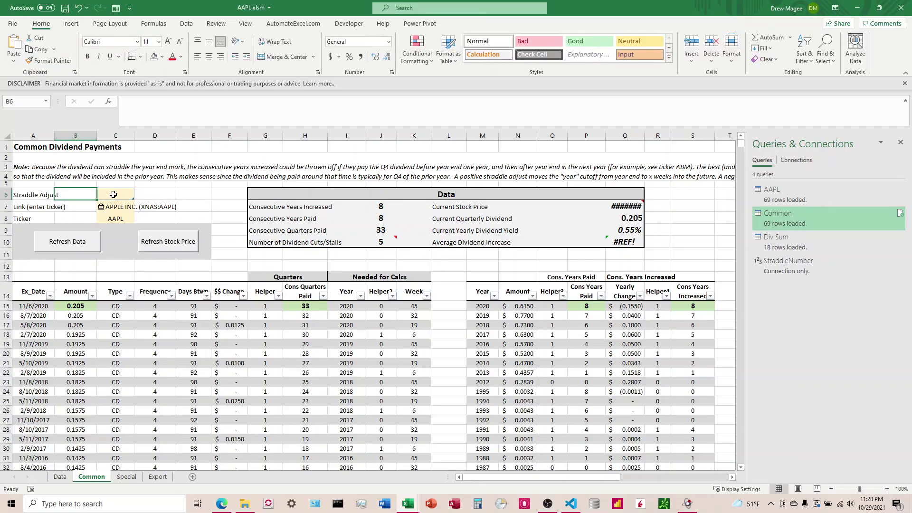
click(128, 194)
click(144, 193)
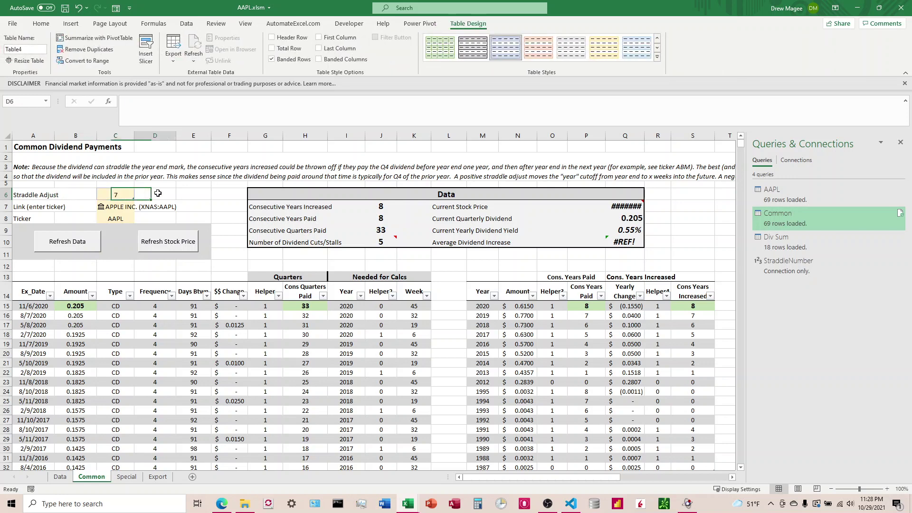
Clear the Straddle Adjust value in cell C6 and undo the deletion
click(117, 195)
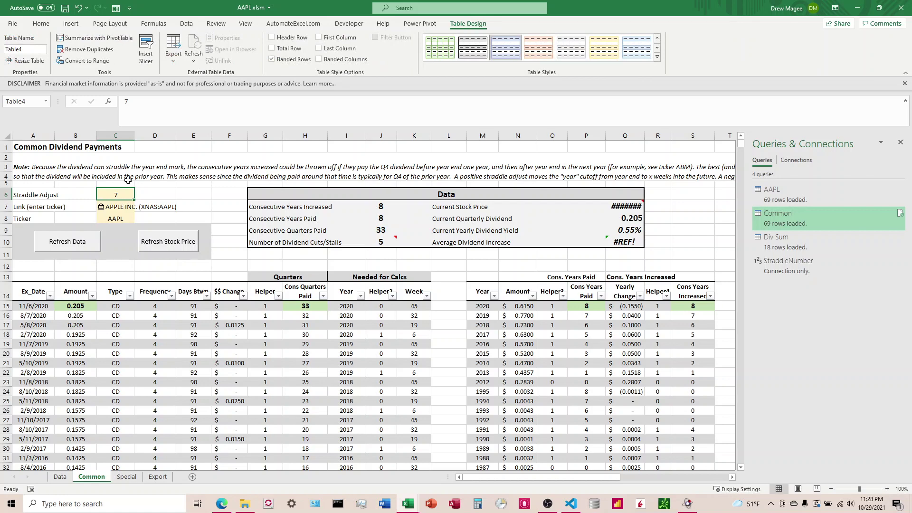
key(Delete)
click(166, 194)
click(204, 189)
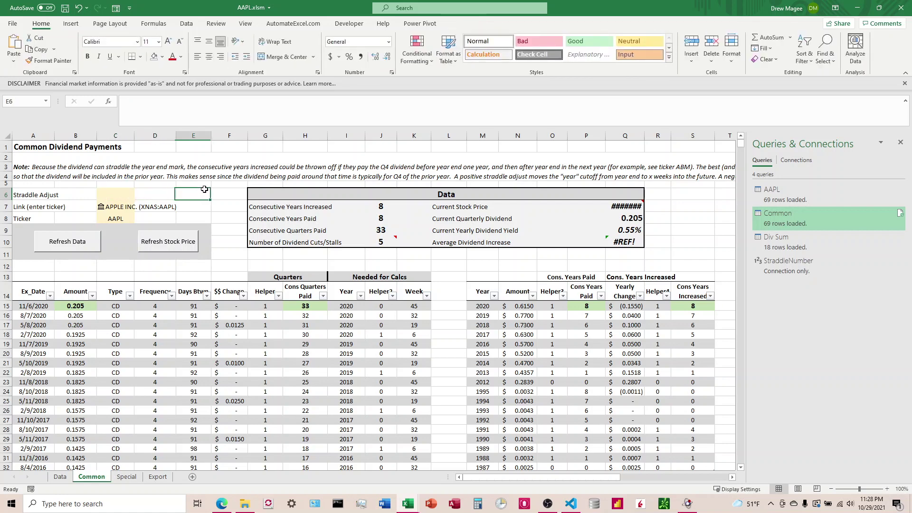
click(79, 8)
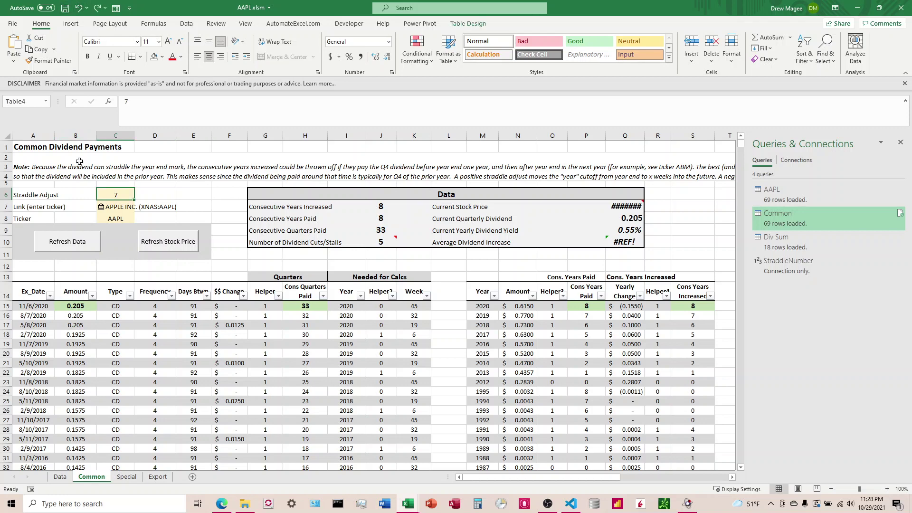
click(71, 192)
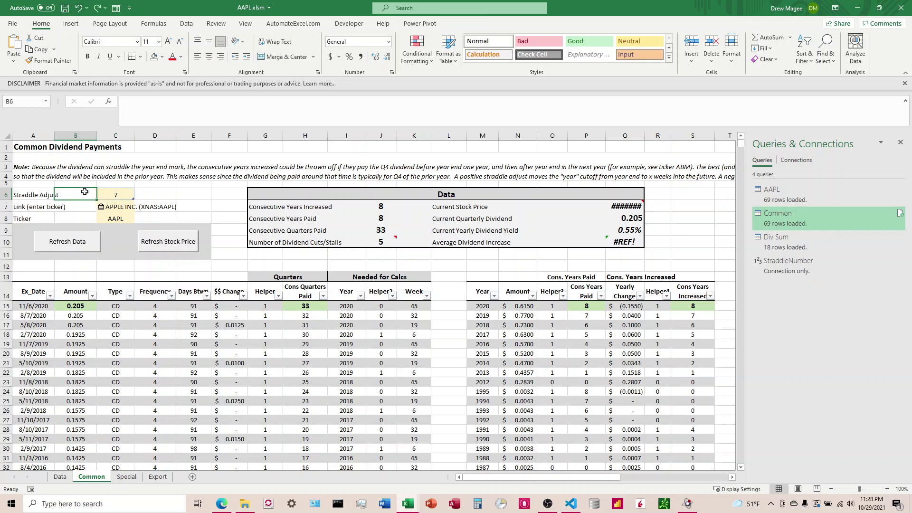
Turn on the header row for the one-cell Straddle Adjust table, Table4
click(120, 195)
click(466, 25)
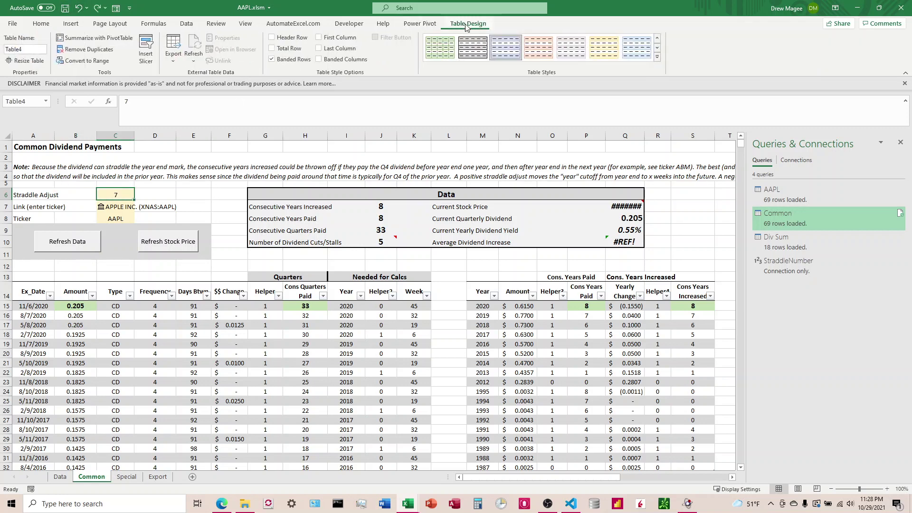
click(274, 40)
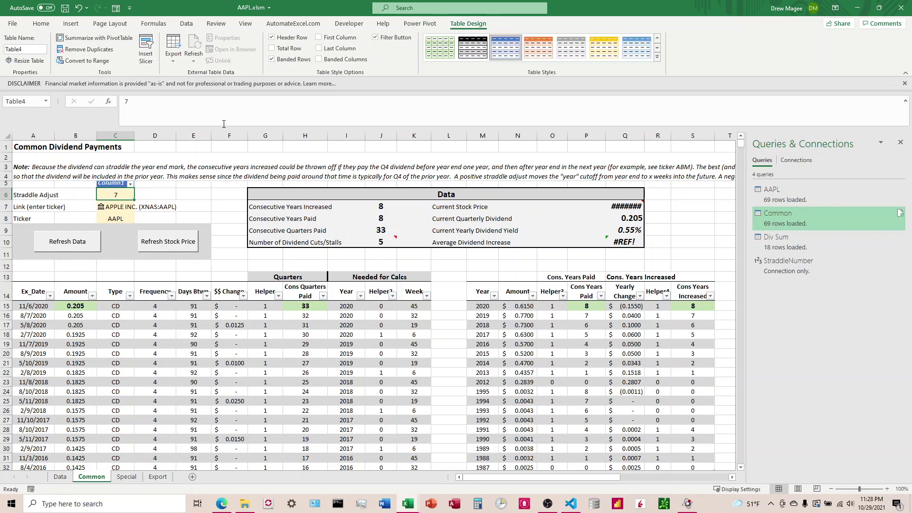
Hide row 5, which holds the Straddle Adjust table's header
click(5, 183)
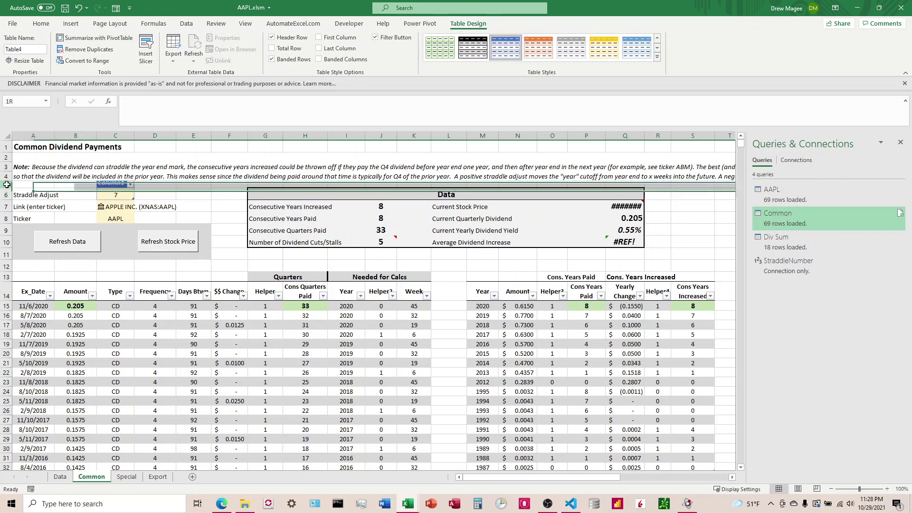
right_click(6, 184)
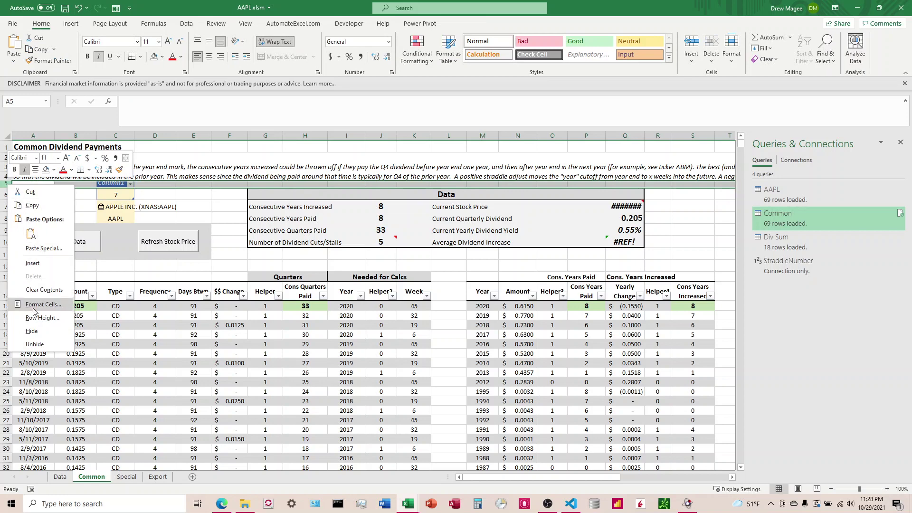
click(38, 331)
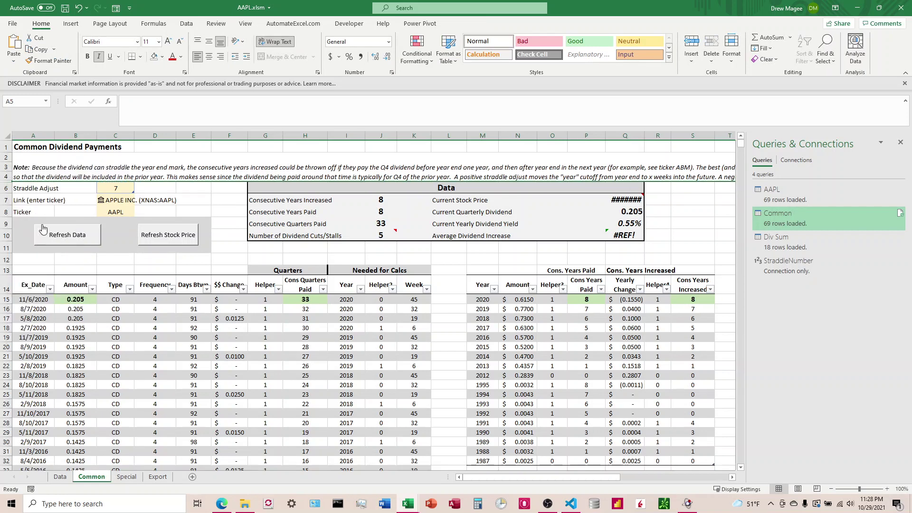
Clear the Straddle Adjust cell C6 and re-enter 7 as its value
click(115, 187)
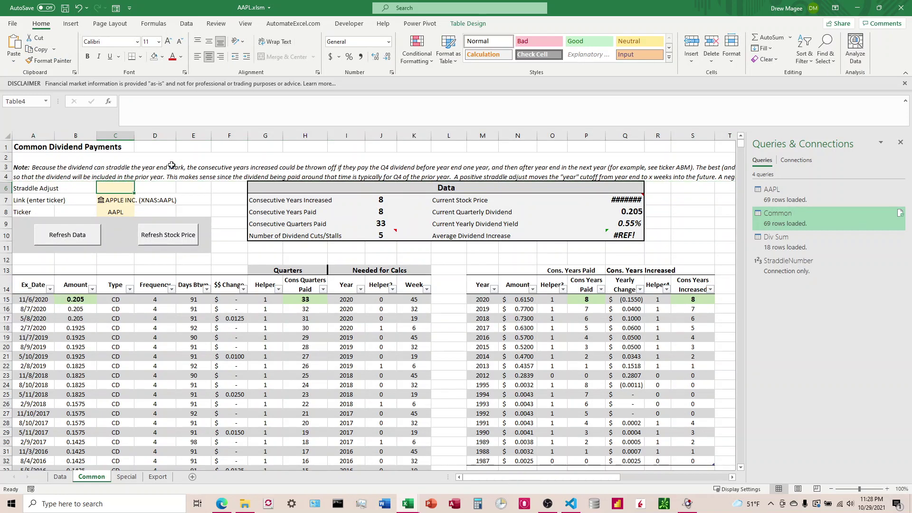
key(Delete)
text(7)
key(Return)
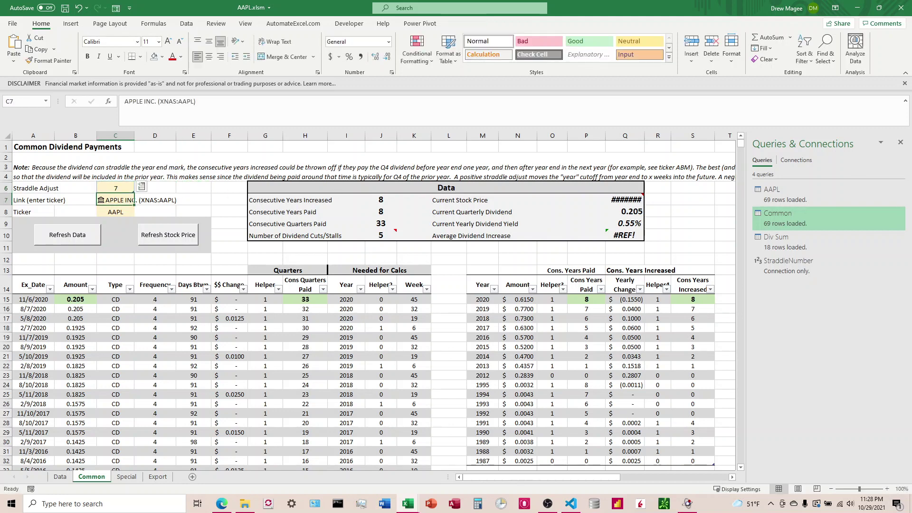